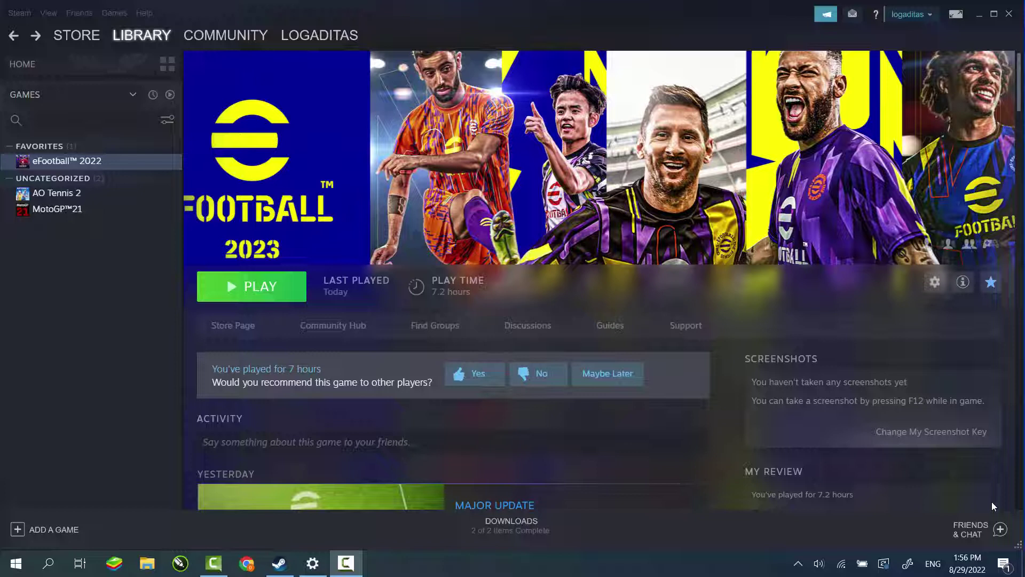
In File Explorer, browse drive OS (F:) through SteamLibrary and steamapps to examine the contents of the downloading folder.
click(147, 564)
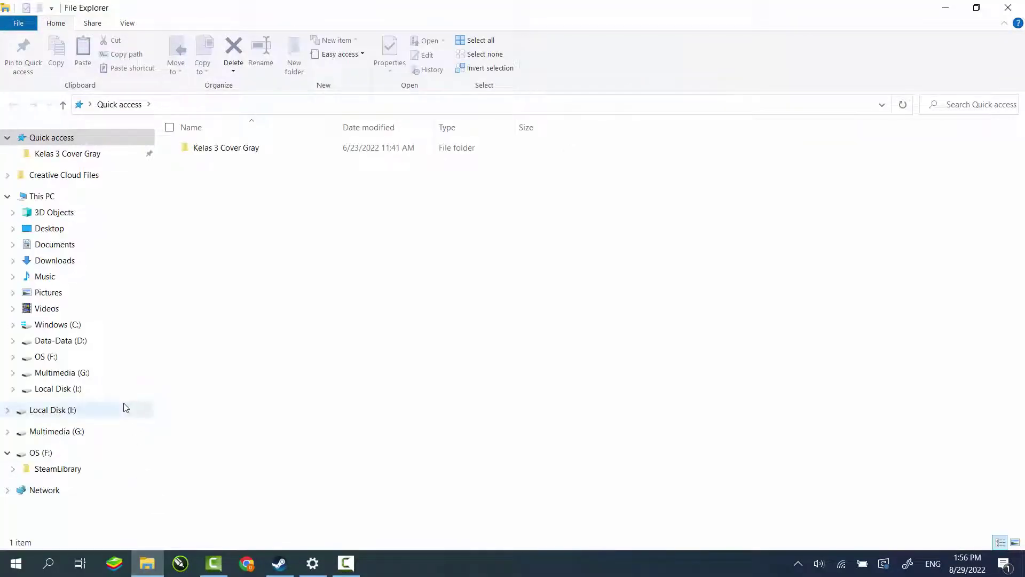
click(45, 195)
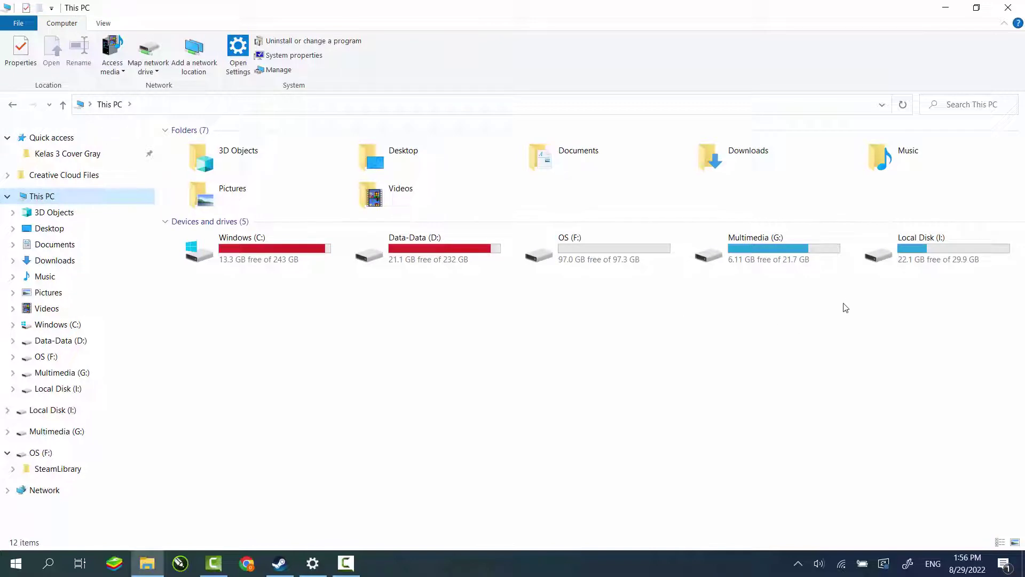
click(617, 254)
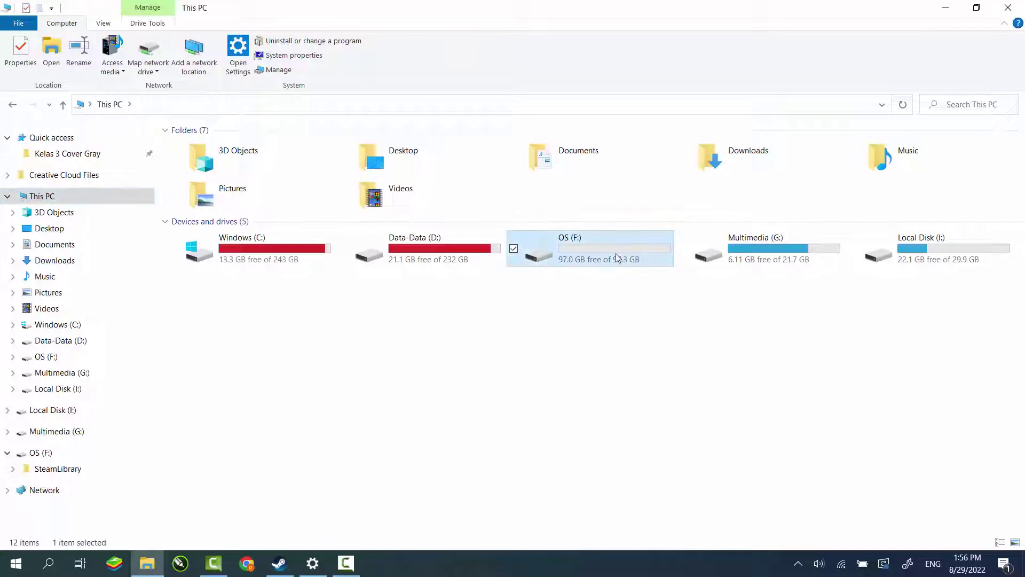
double_click(616, 253)
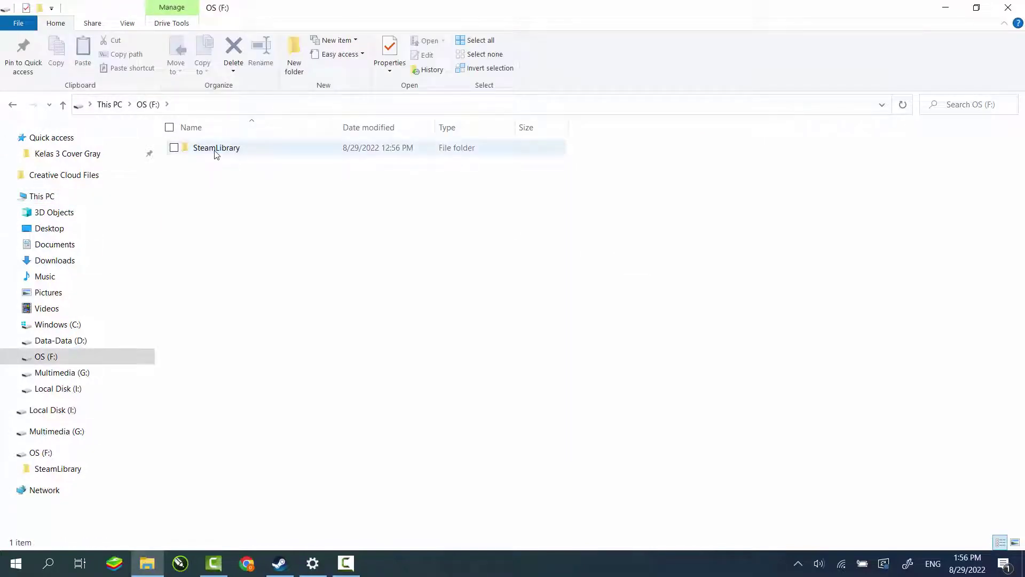
double_click(216, 150)
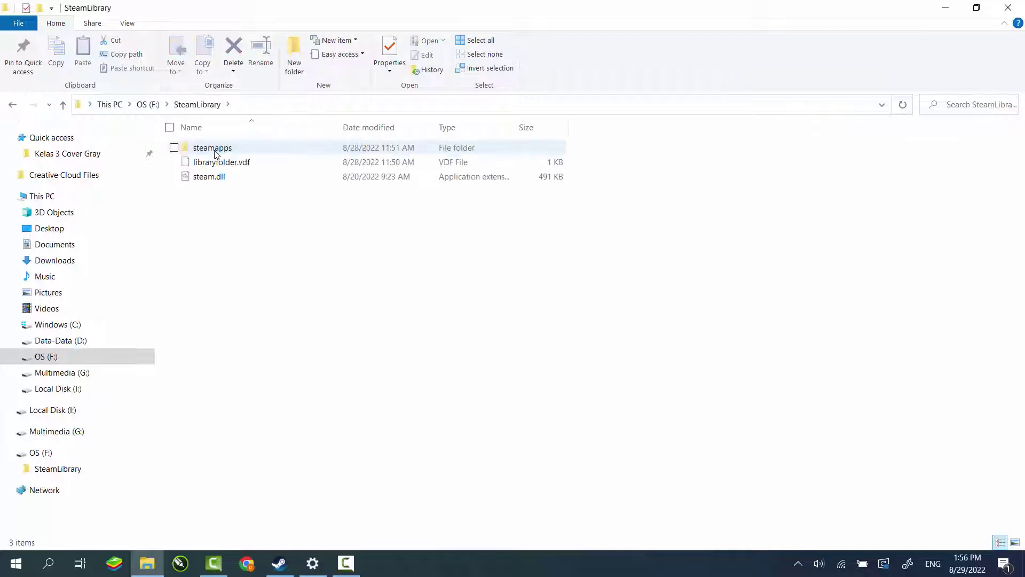
double_click(216, 151)
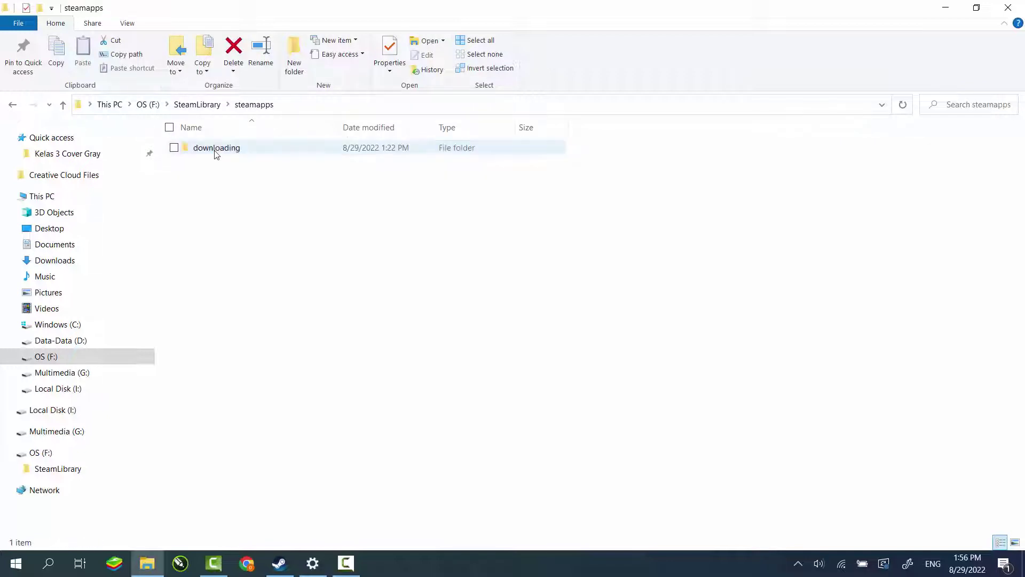
click(216, 152)
double_click(216, 152)
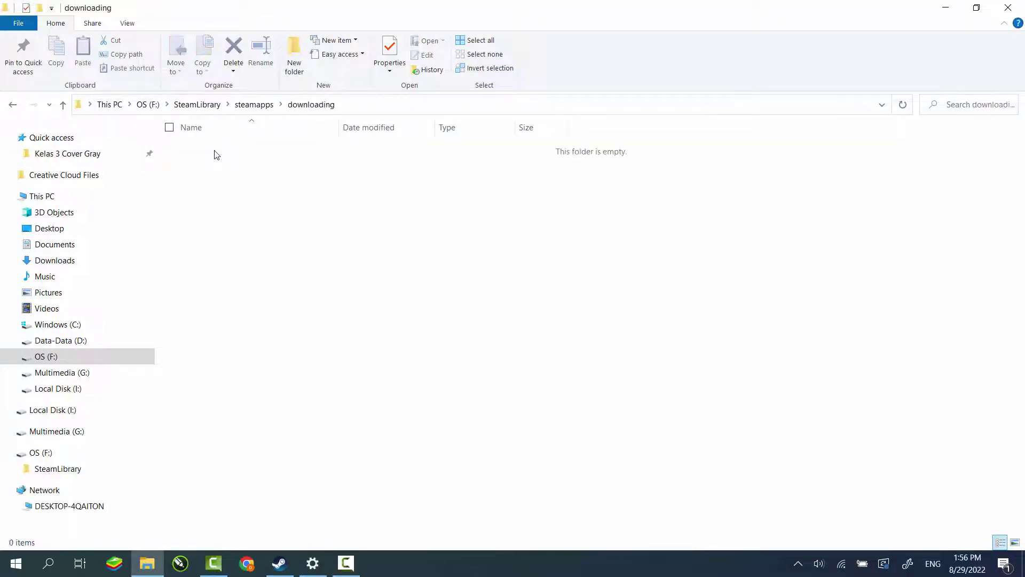
Return to the root of drive F: and check the size of the SteamLibrary folder in its properties.
click(254, 105)
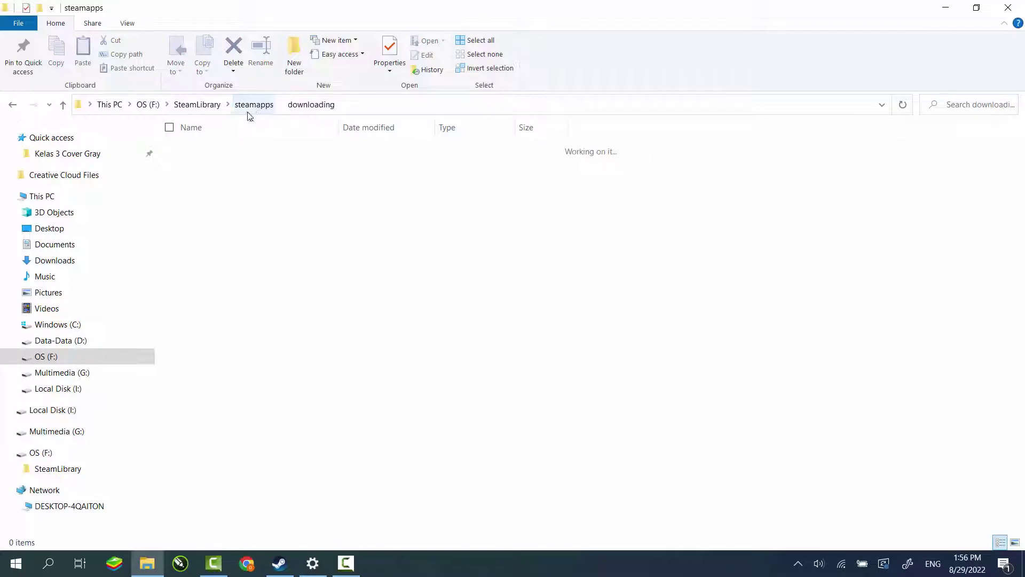
click(207, 111)
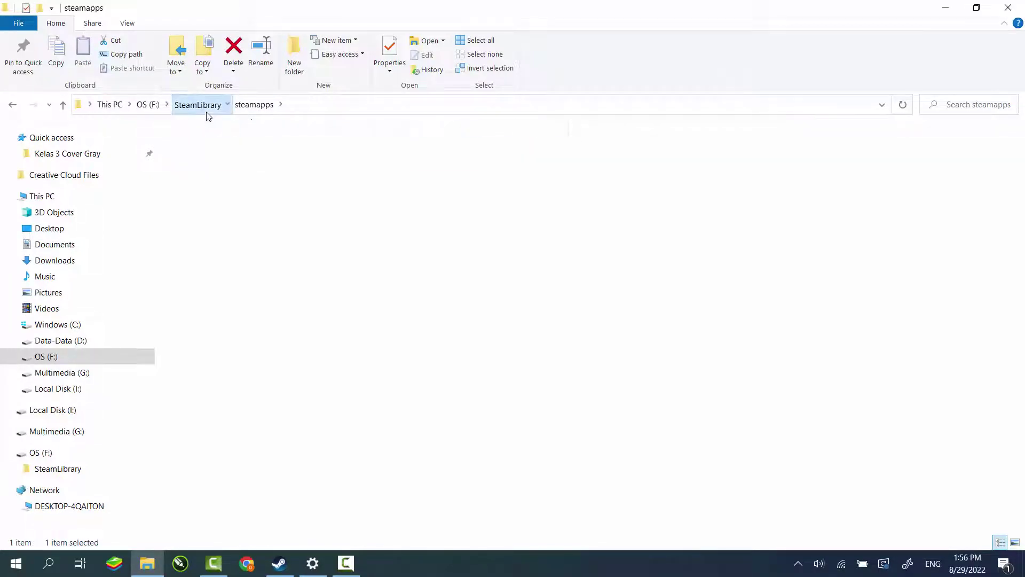
click(148, 105)
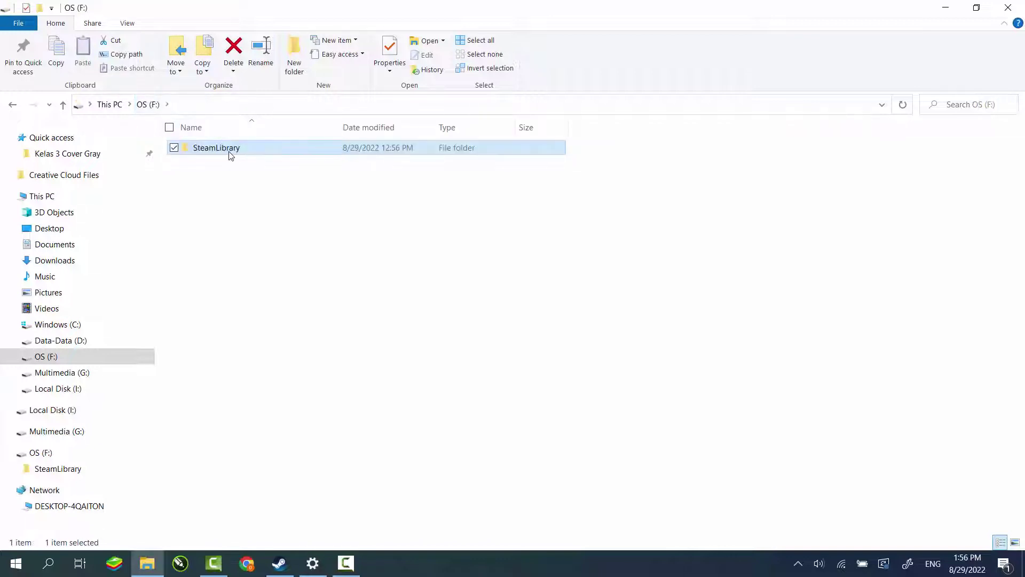
key(shift+F10)
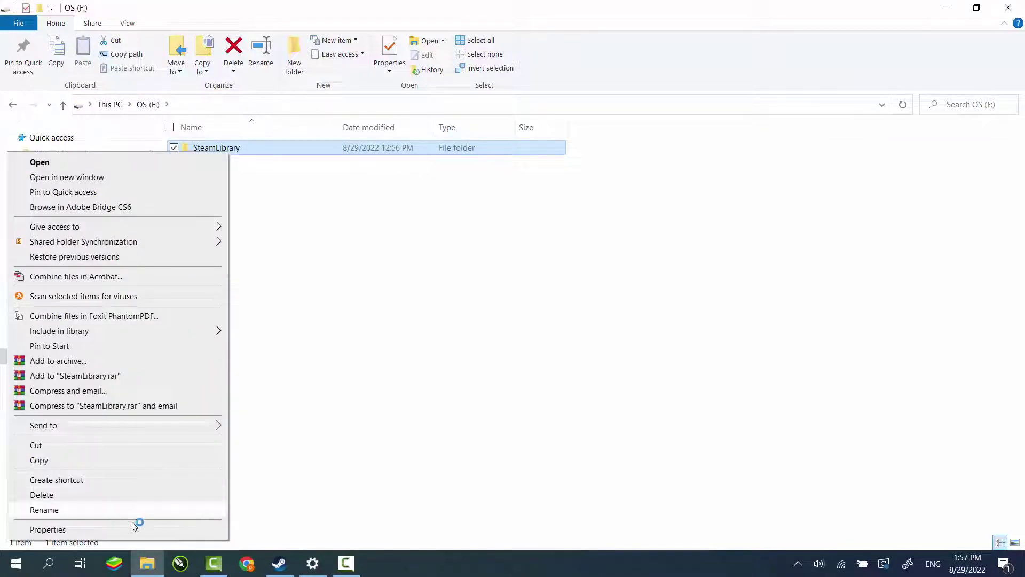
click(96, 530)
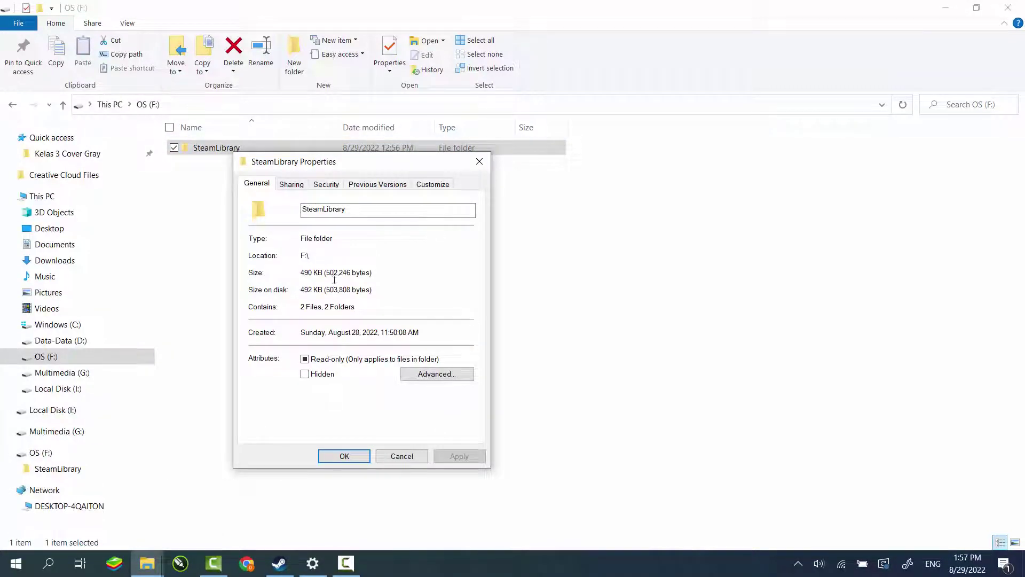
click(478, 163)
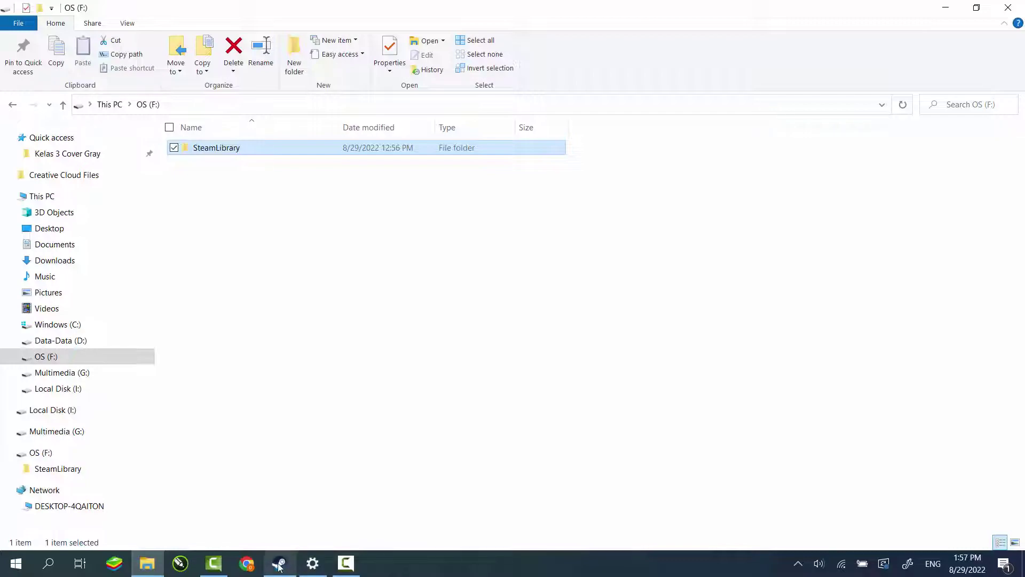
Switch to Steam and open the eFootball 2022 installation folder from the game's local files properties.
mouse_move(279, 565)
click(279, 499)
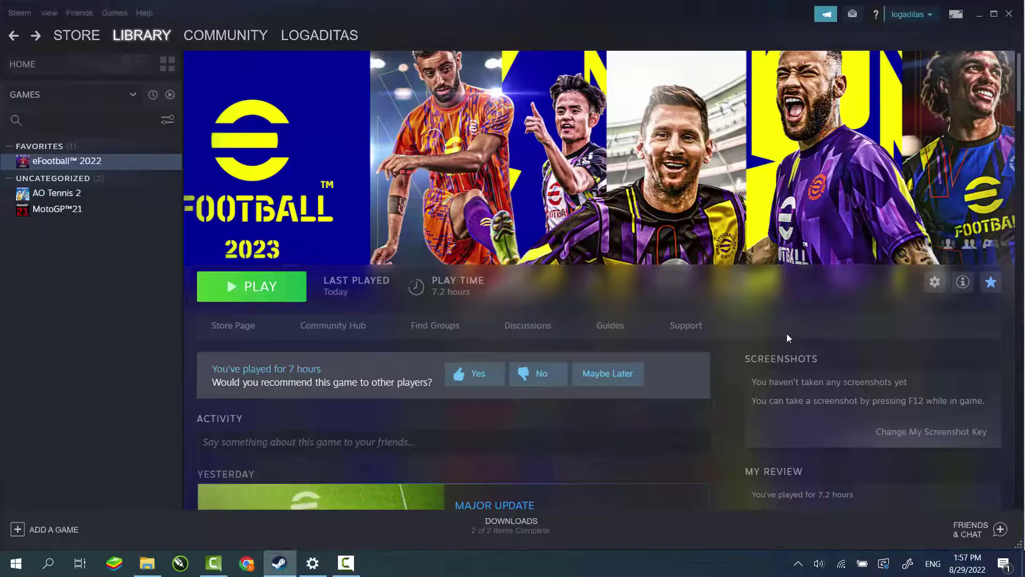
click(935, 283)
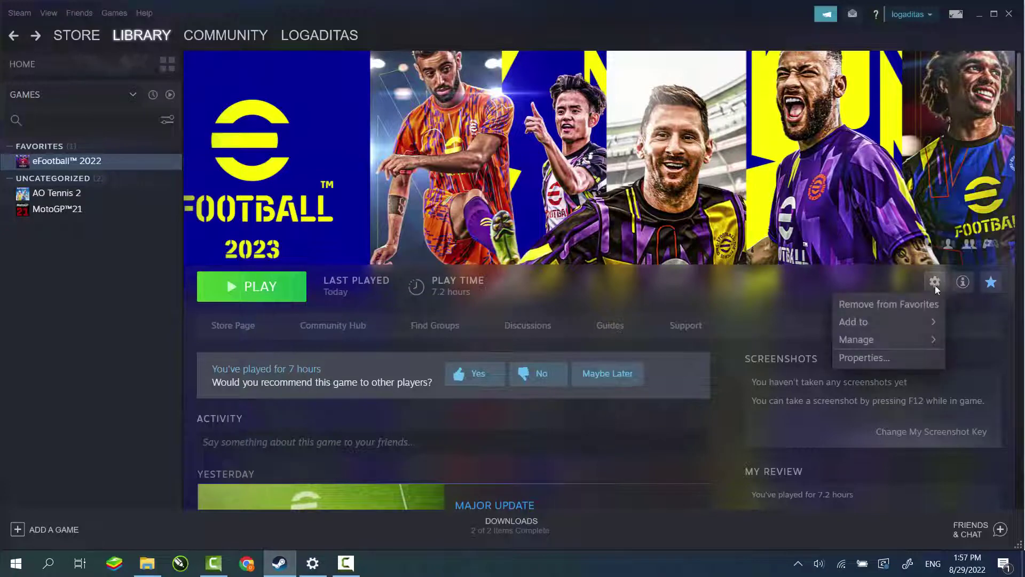
click(872, 358)
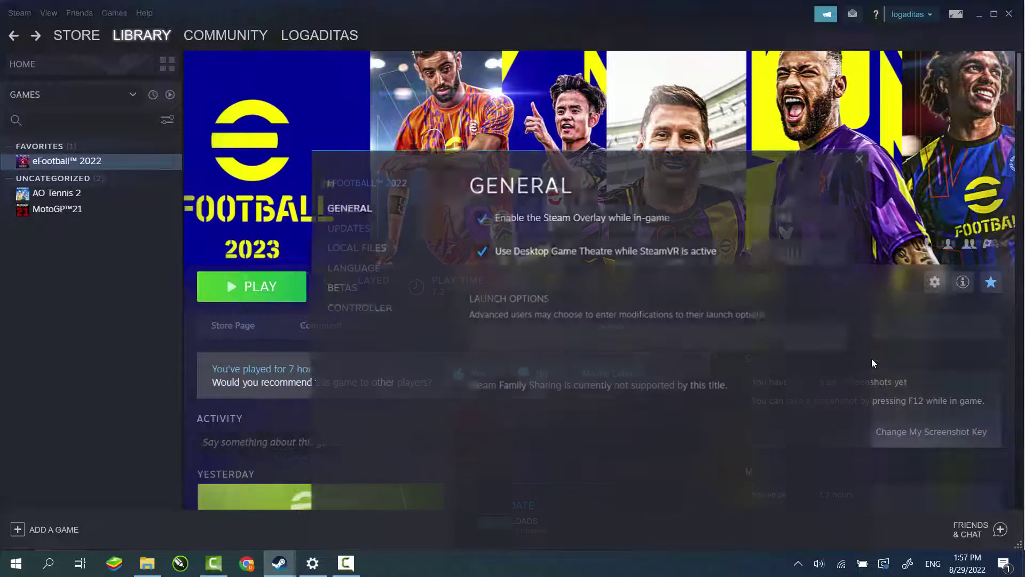
click(381, 250)
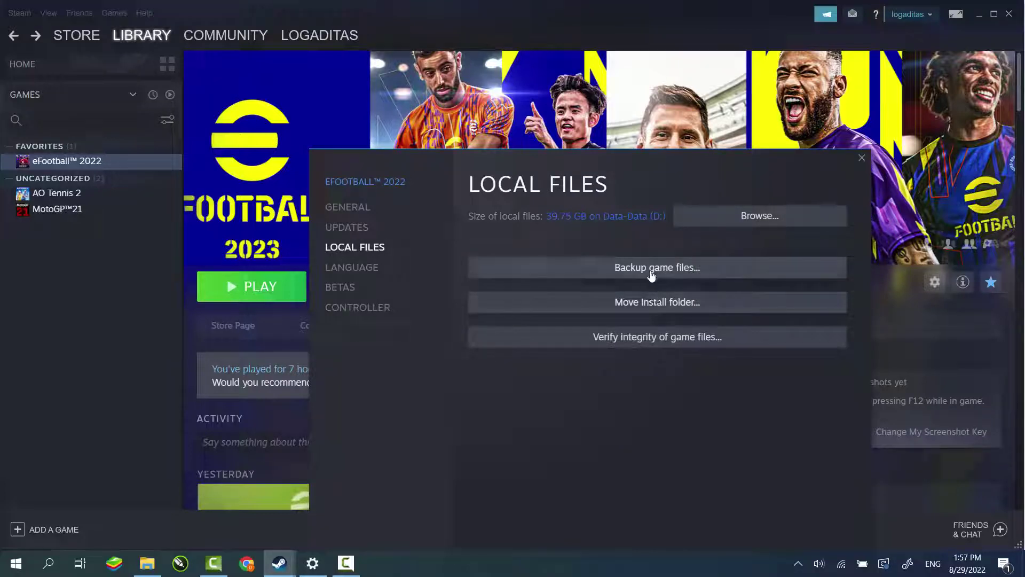
click(713, 217)
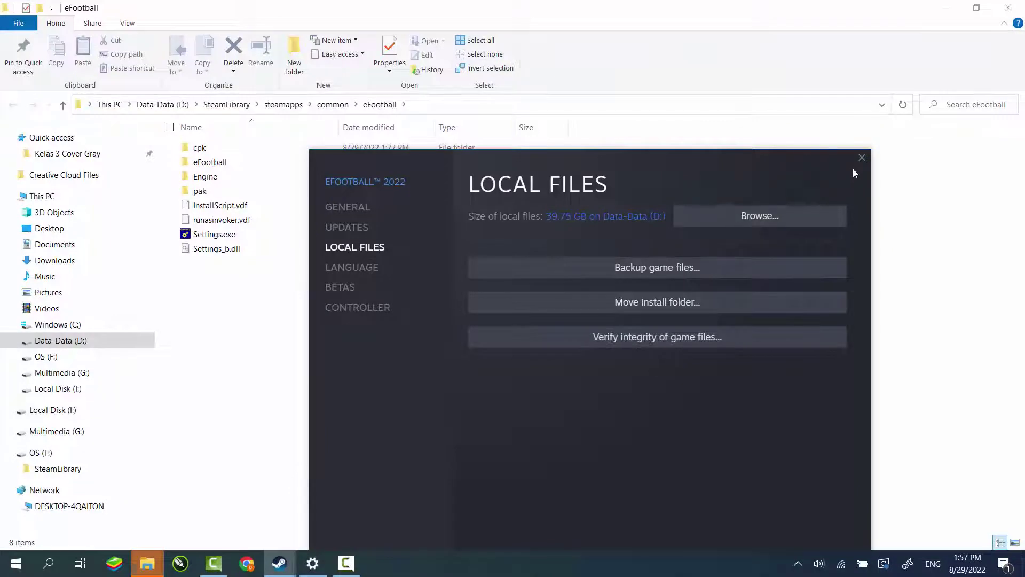
click(862, 158)
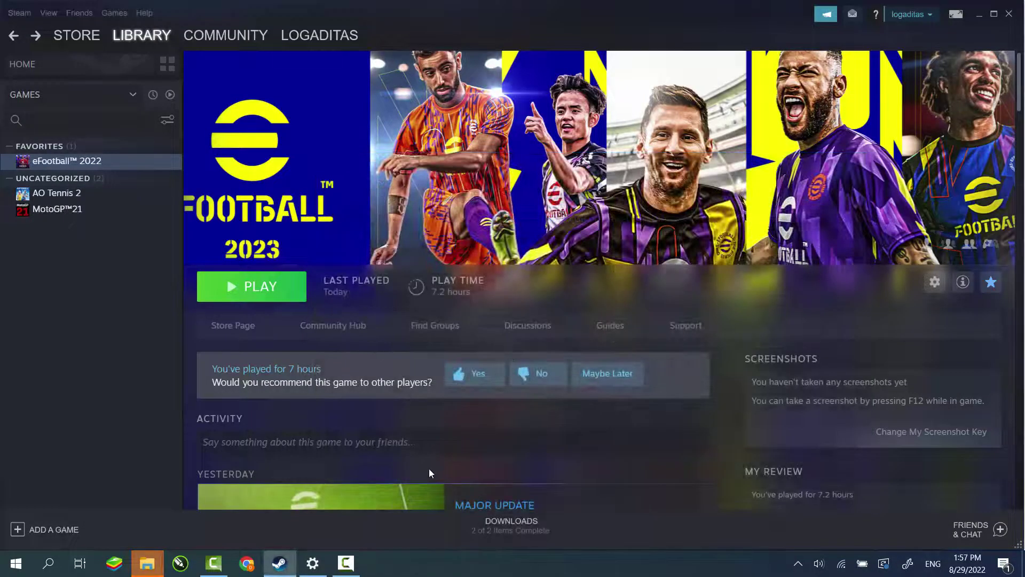
In the game's installation folder window, browse through the eFootball and Binaries subfolders to Win64.
mouse_move(147, 563)
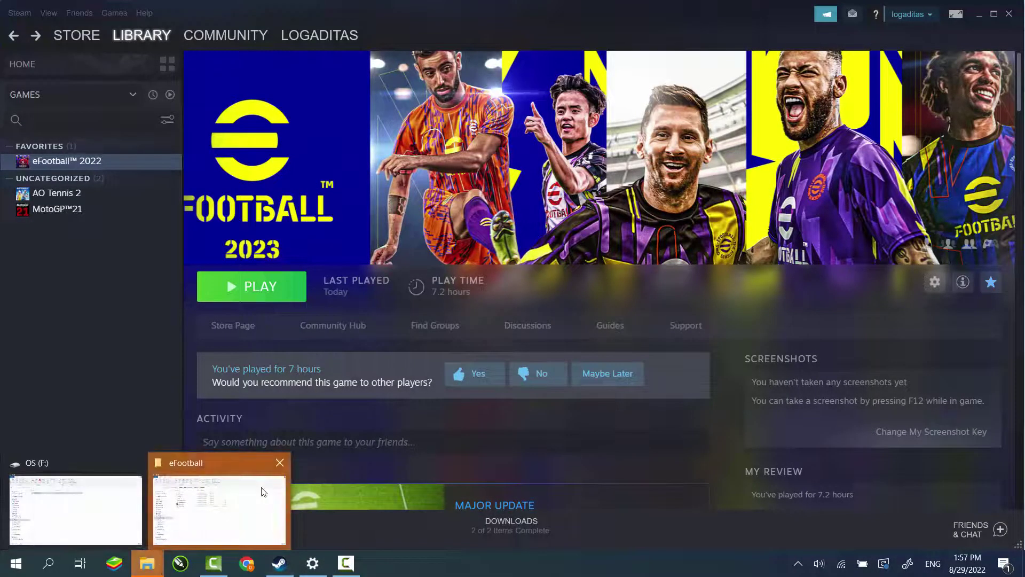
click(263, 492)
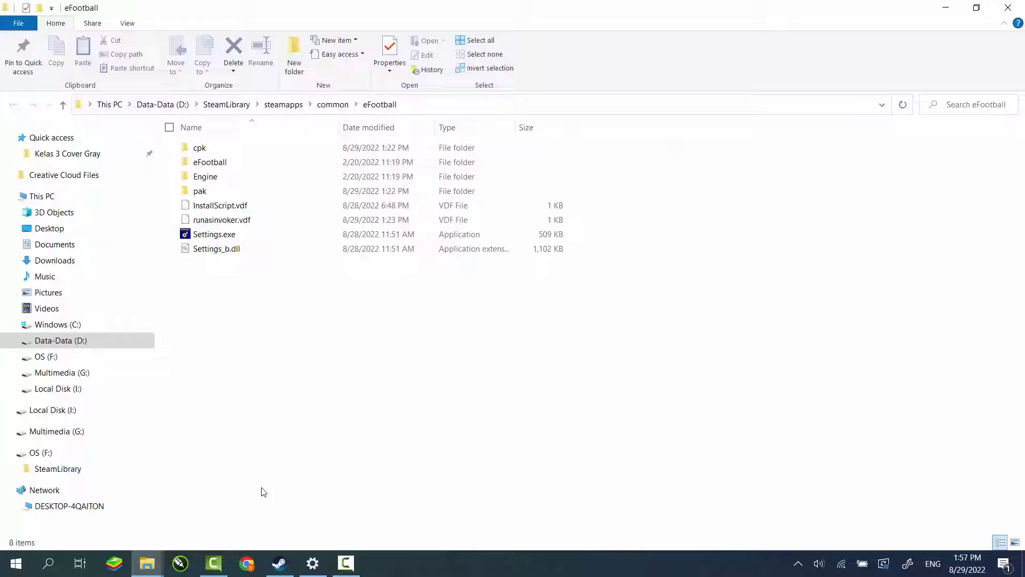
click(211, 163)
double_click(210, 166)
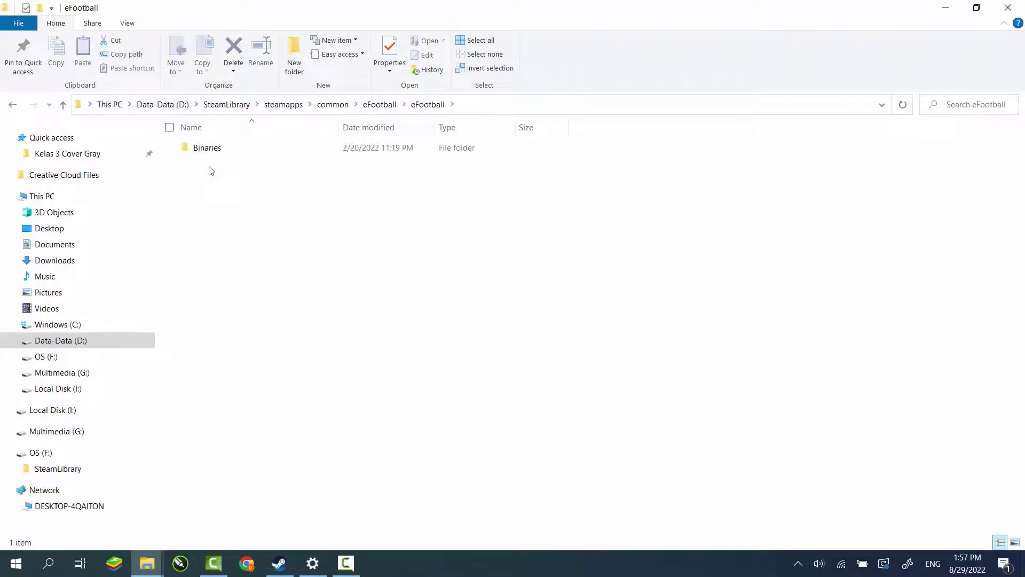
click(209, 154)
double_click(208, 154)
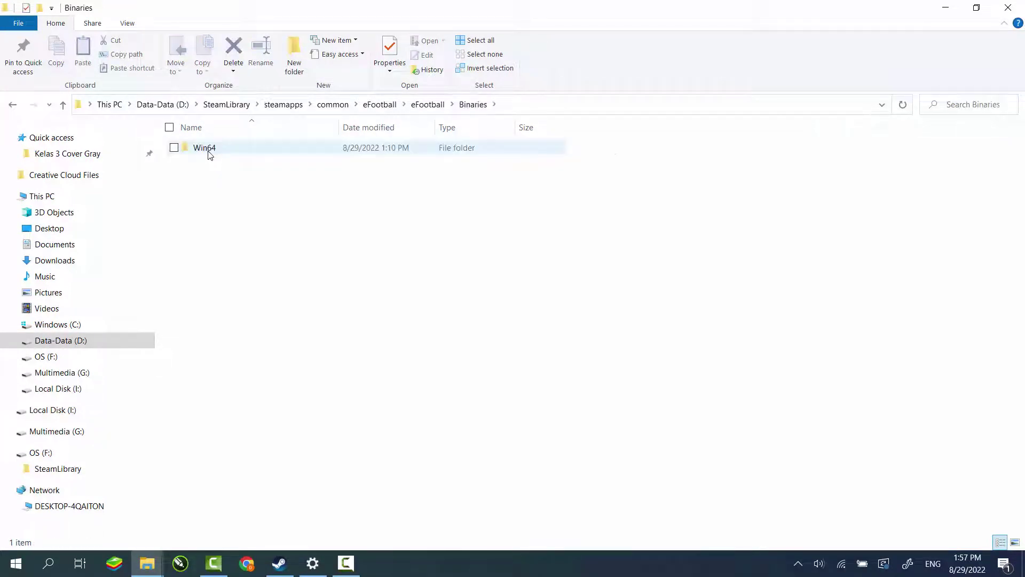
click(208, 154)
double_click(208, 154)
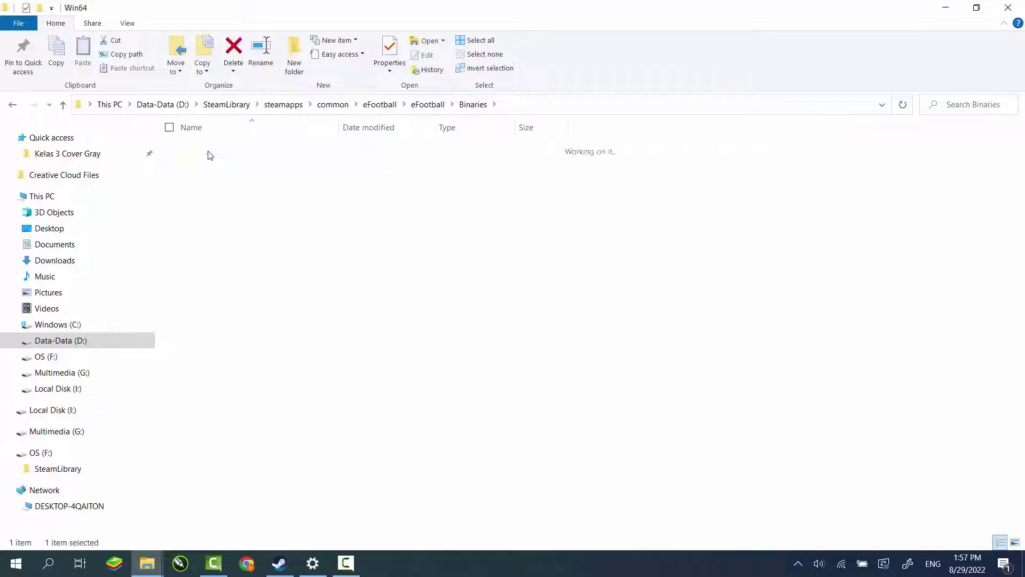
Go back up to the common folder and check the eFootball folder's size in its properties.
click(413, 112)
click(382, 106)
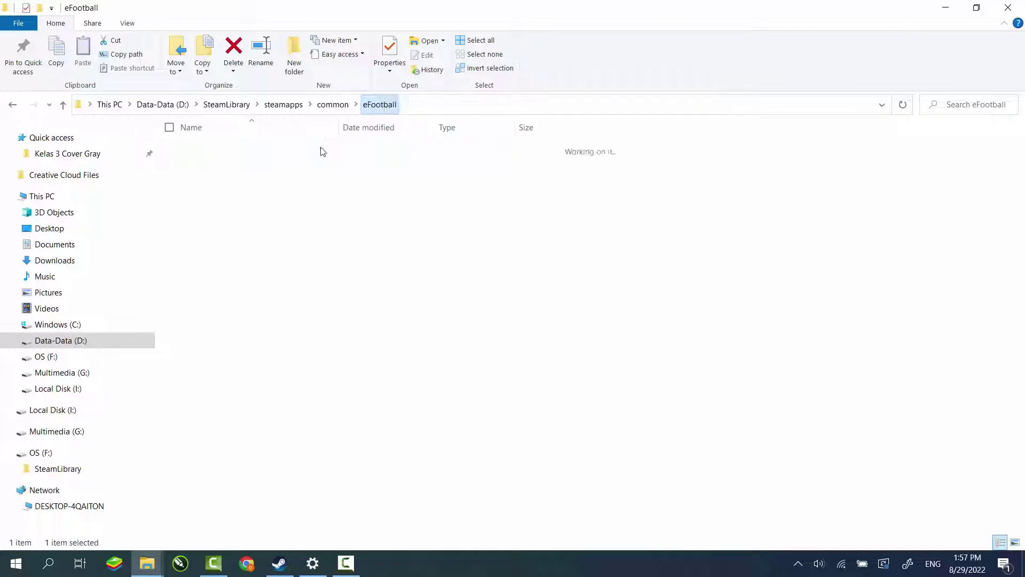
click(336, 106)
right_click(207, 151)
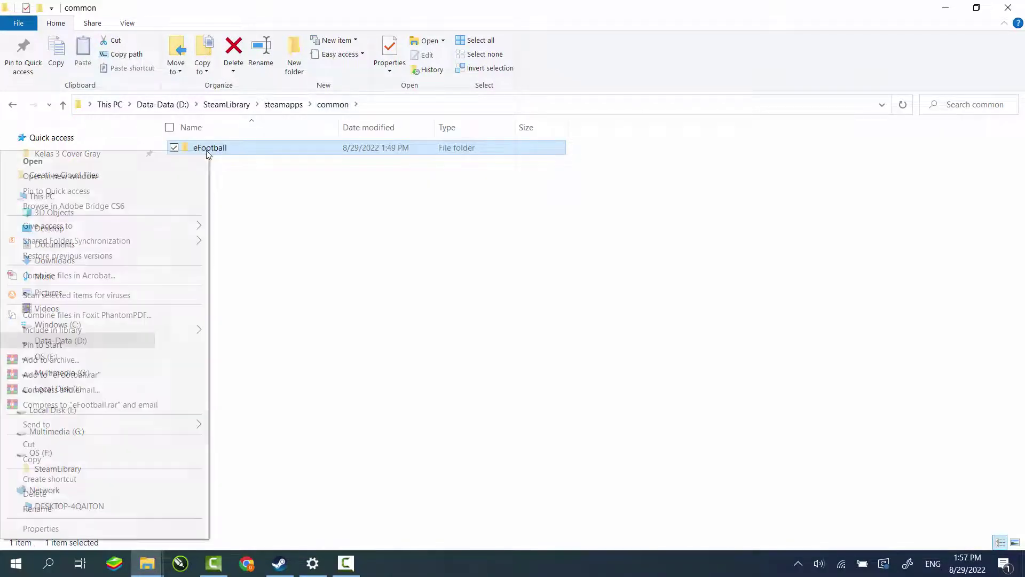
click(85, 528)
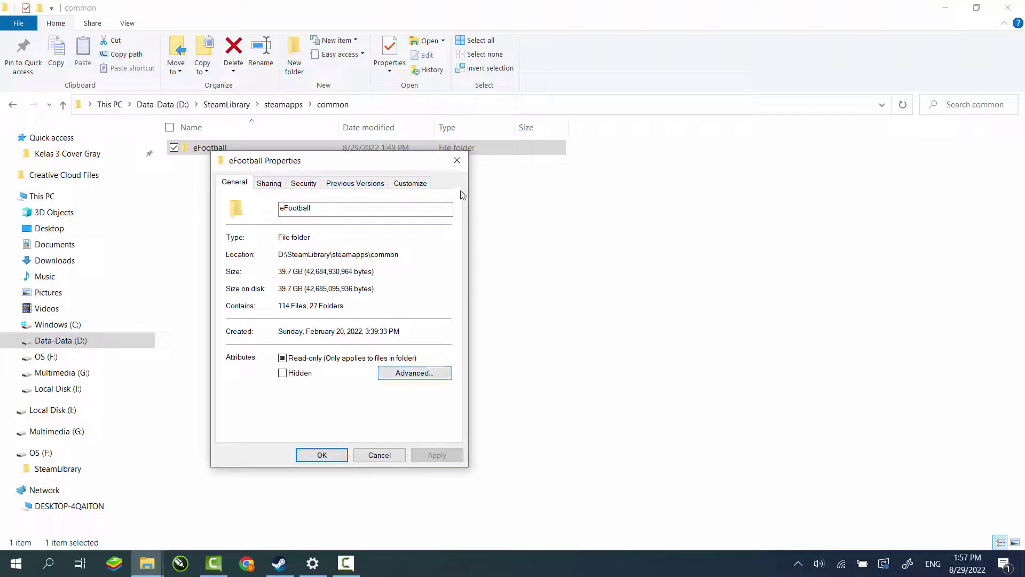
click(457, 162)
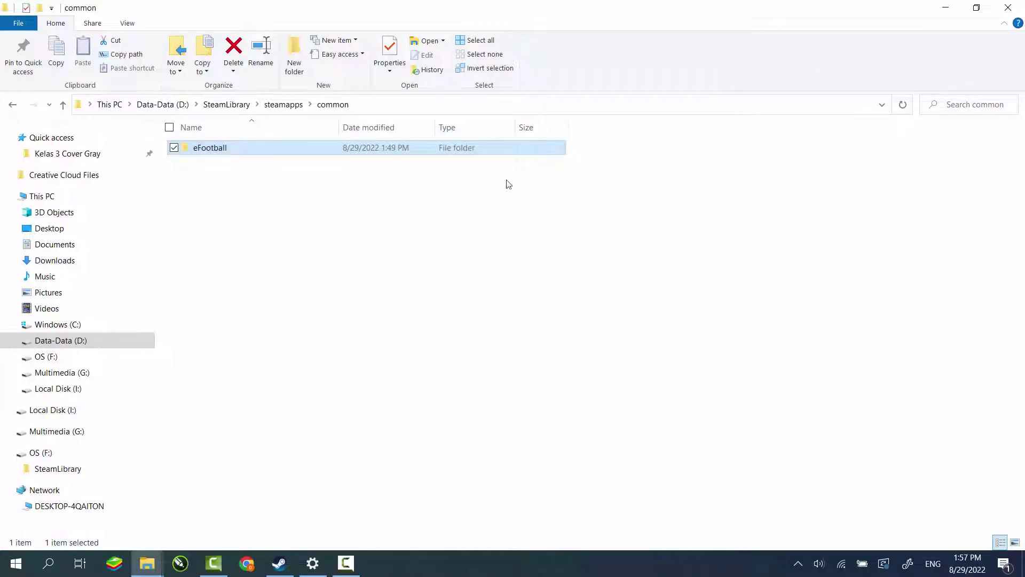
Run Settings.exe from the eFootball folder under common, review the PC's specifications rating, and close the settings window.
click(288, 106)
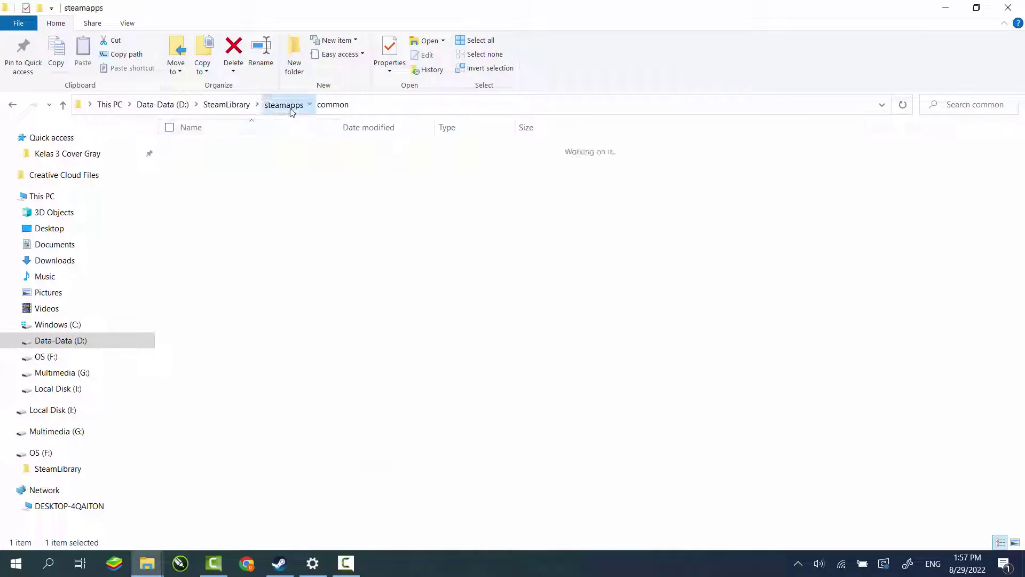
double_click(212, 153)
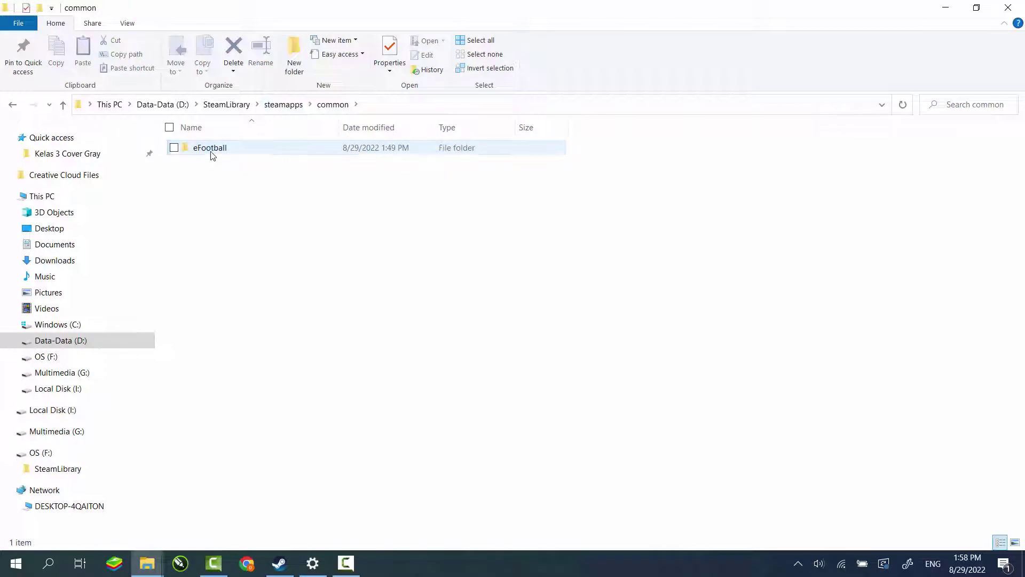
double_click(212, 153)
click(212, 235)
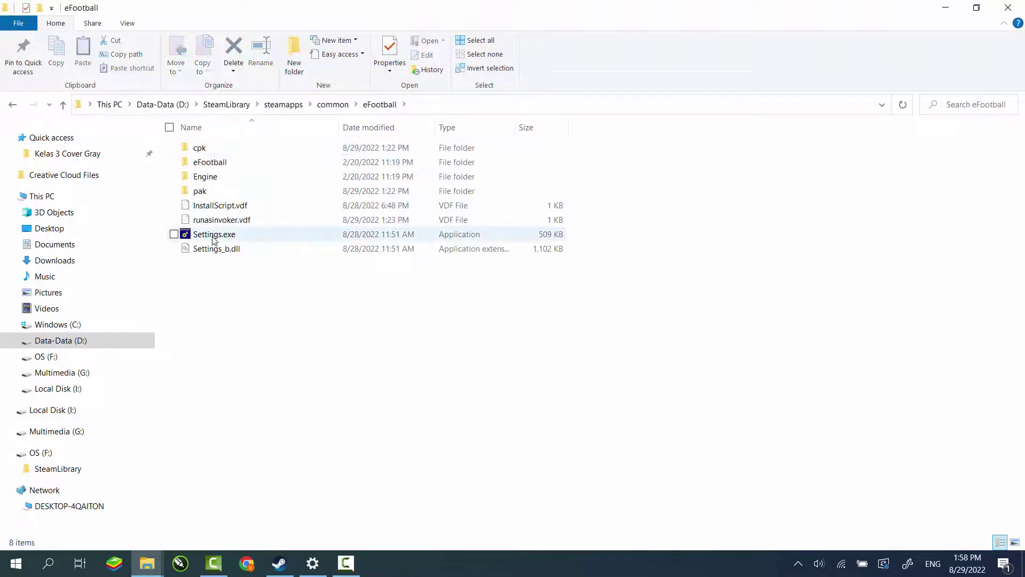
double_click(212, 235)
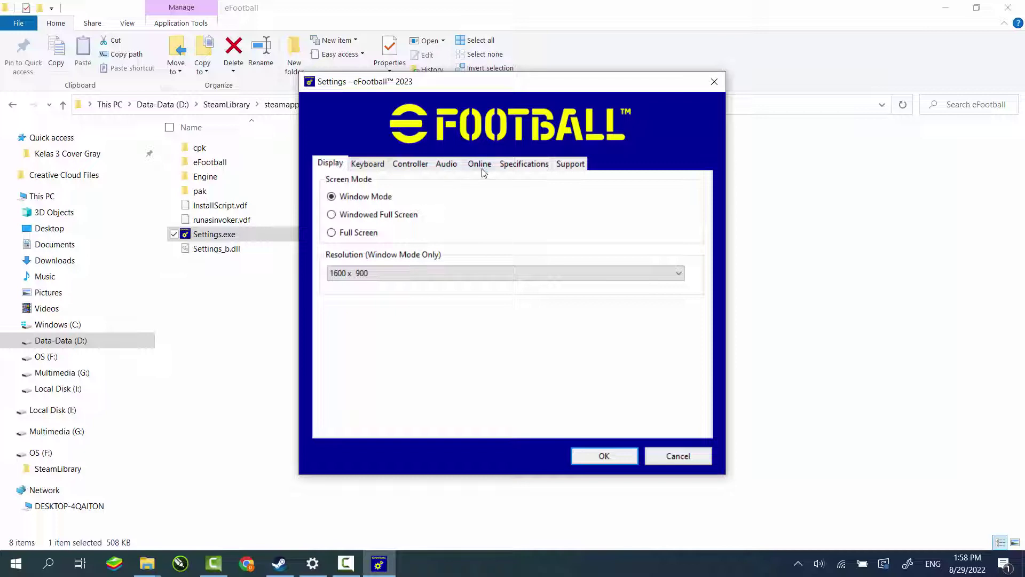
click(523, 166)
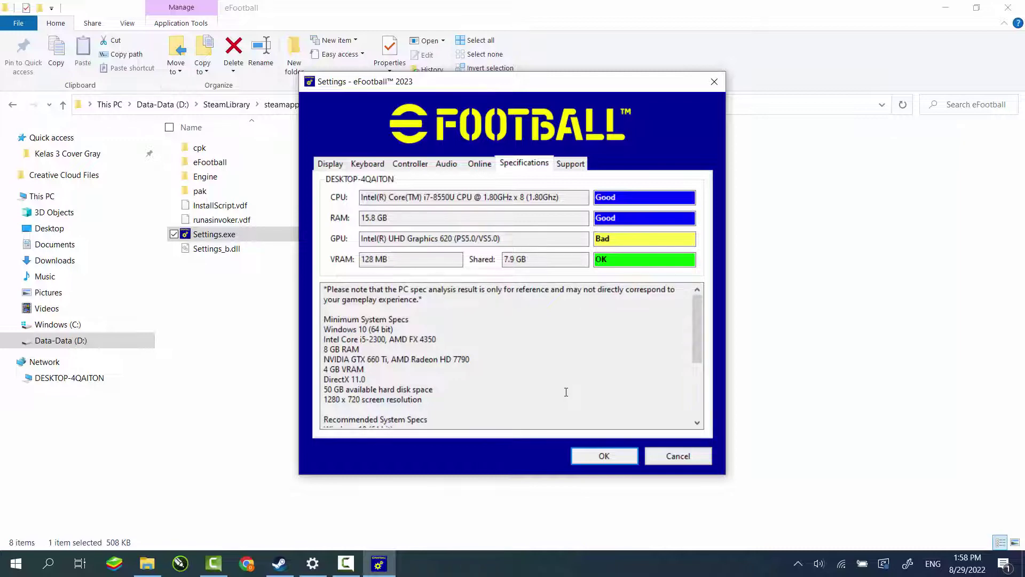
key(Return)
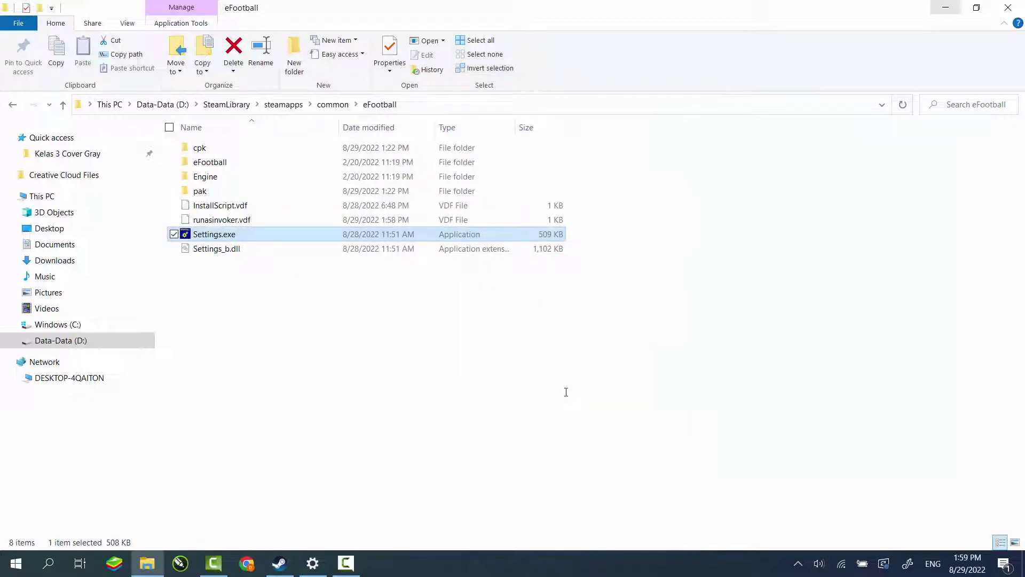
Bring up the desktop and accept the minimum specifications warning so that eFootball 2023 continues starting.
key(super+d)
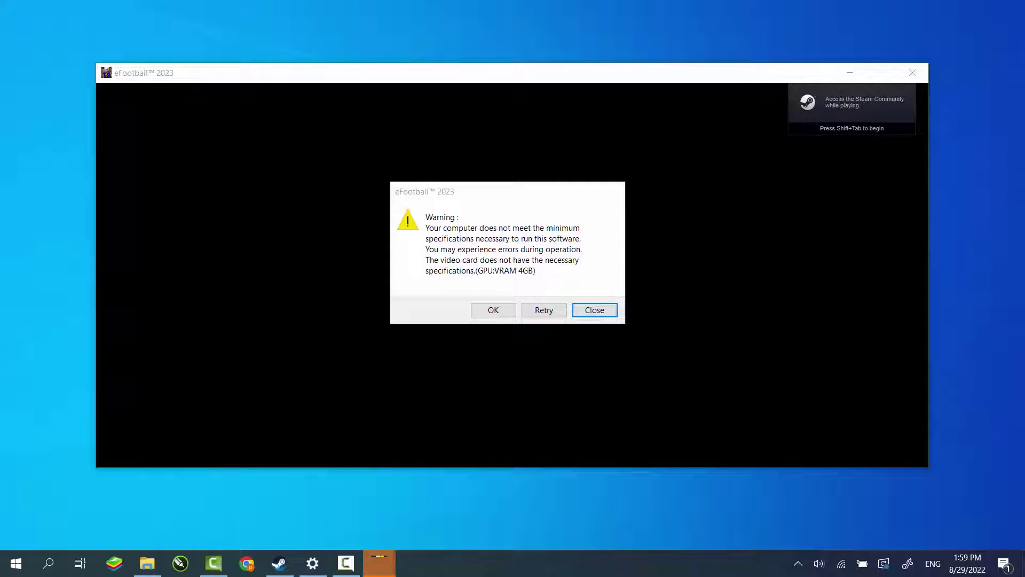
click(493, 310)
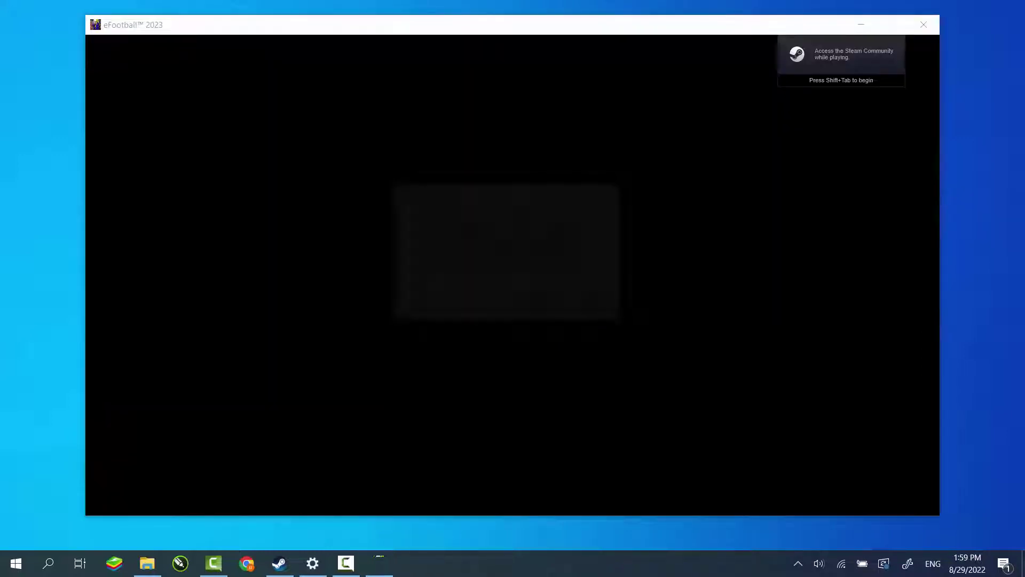